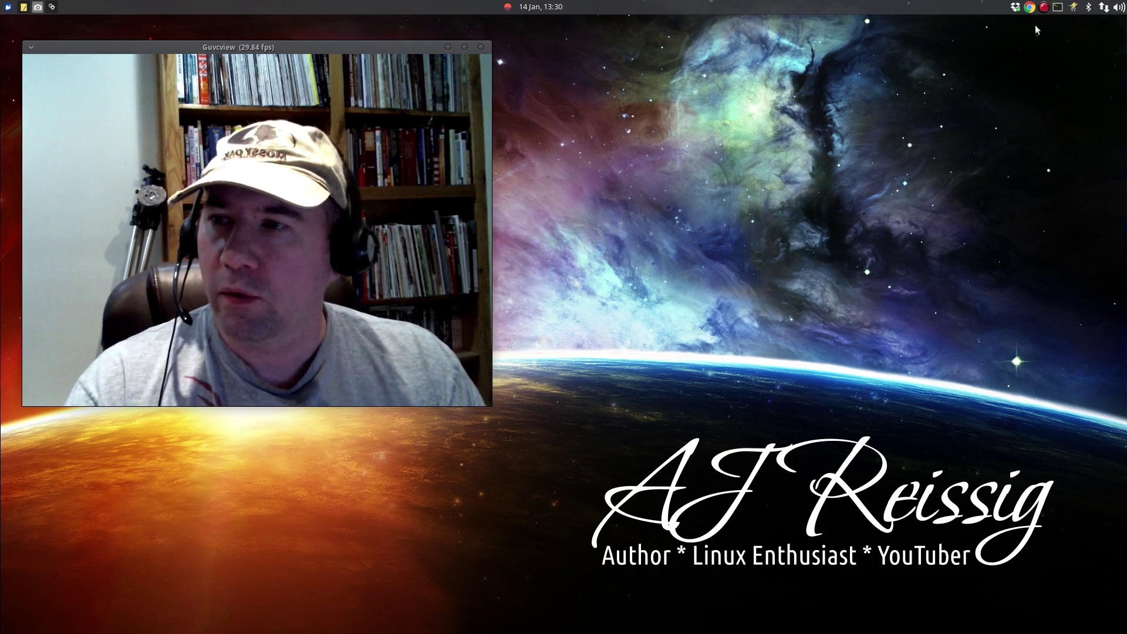
Step: Launch Keyboard settings from the menu search 'keyb' and show the Application Shortcuts list
{"action": "left_click", "coordinate": [8, 7]}
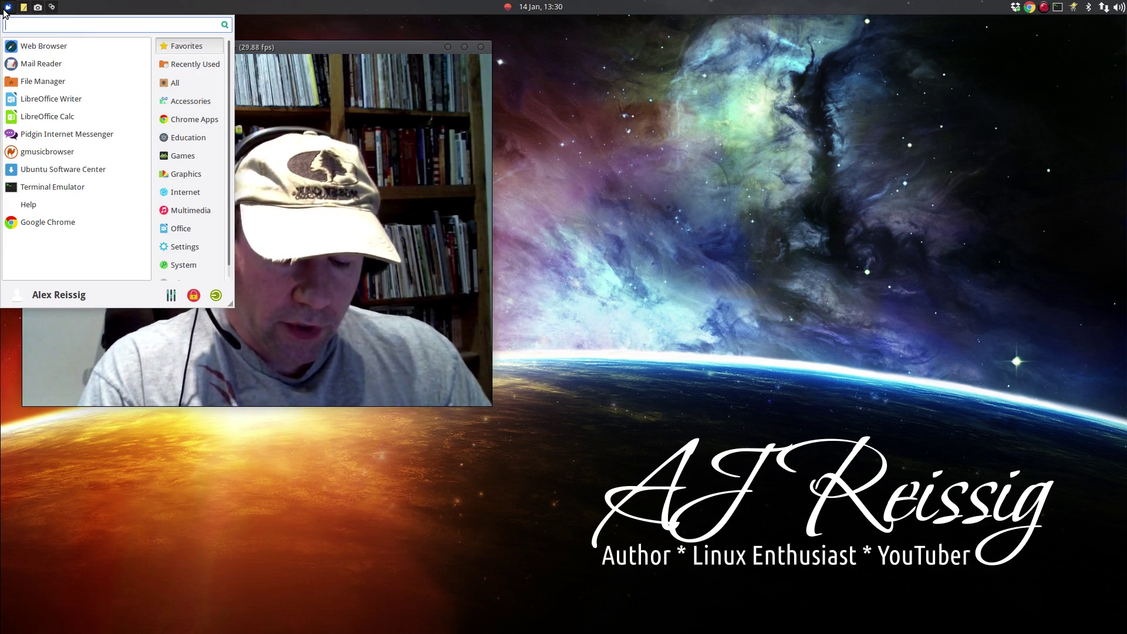
{"action": "type", "text": "keyb"}
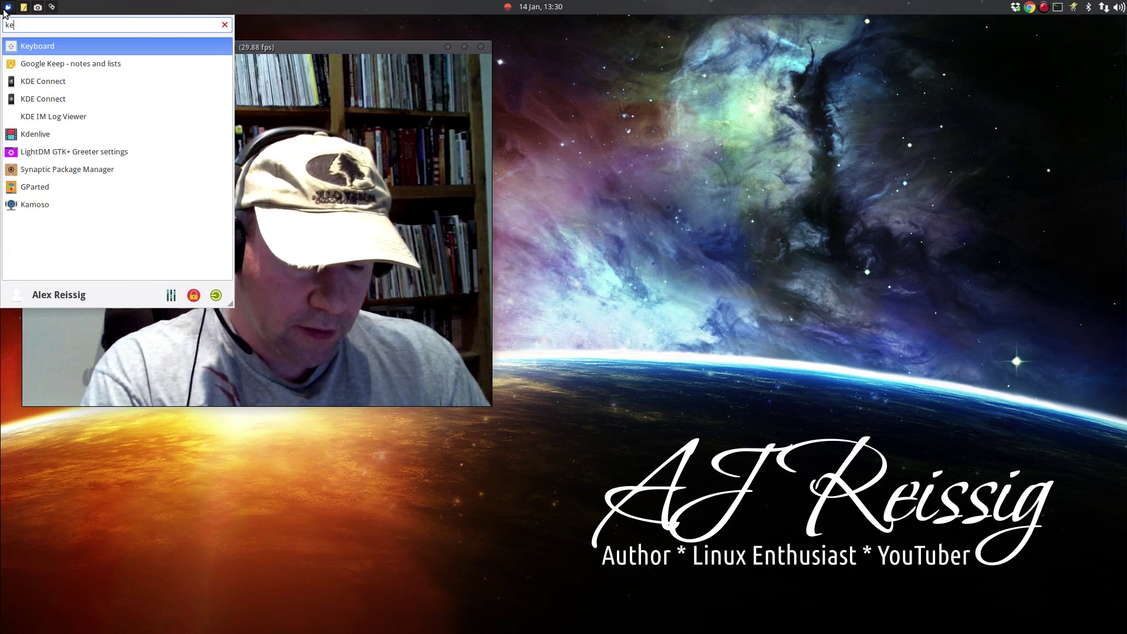
{"action": "key", "text": "Return"}
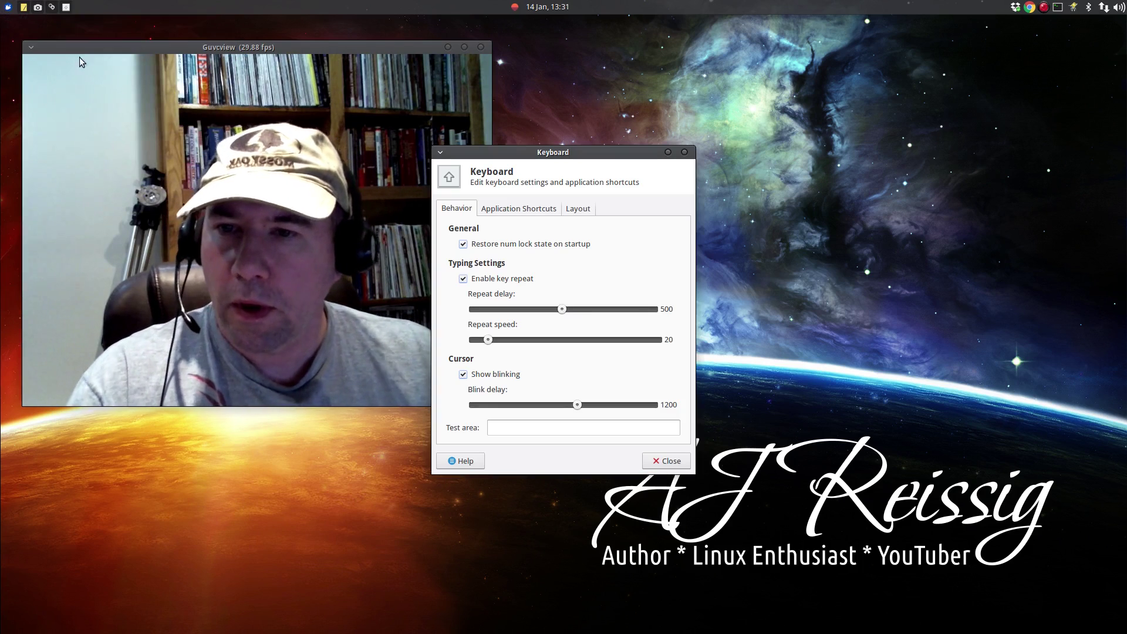
{"action": "left_click", "coordinate": [523, 210]}
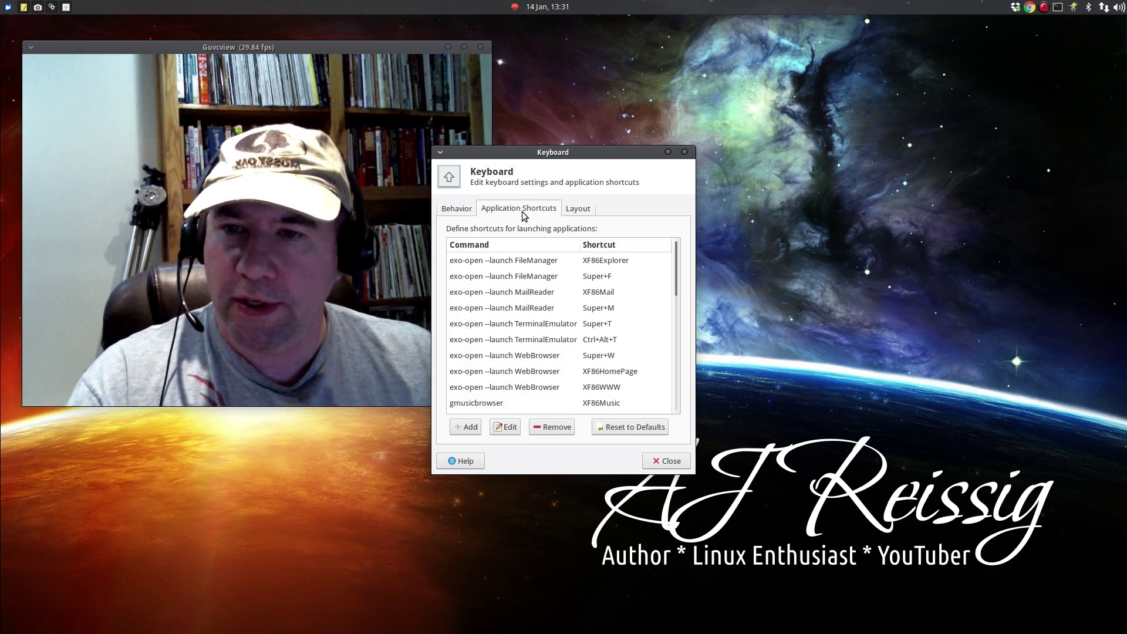
{"action": "scroll", "coordinate": [581, 326], "scroll_direction": "down", "scroll_amount": 4}
{"action": "scroll", "coordinate": [616, 339], "scroll_direction": "down", "scroll_amount": 4}
{"action": "scroll", "coordinate": [634, 348], "scroll_direction": "down", "scroll_amount": 4}
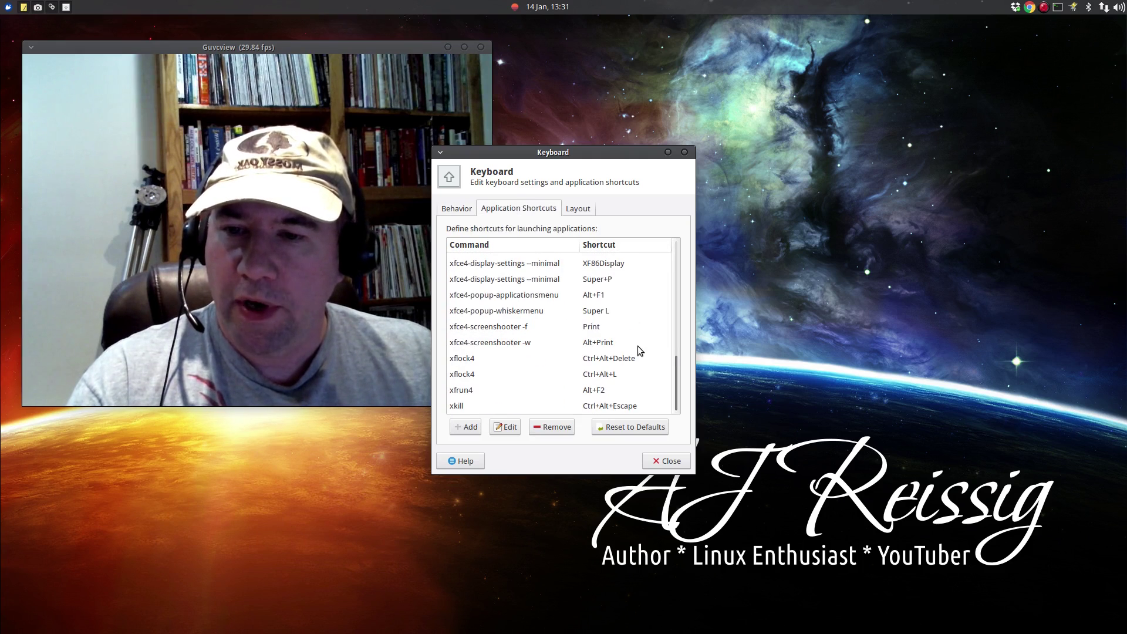
Step: Add a shortcut with command 'xfce4-terminal --drop-down' bound to F12
{"action": "left_click", "coordinate": [466, 427]}
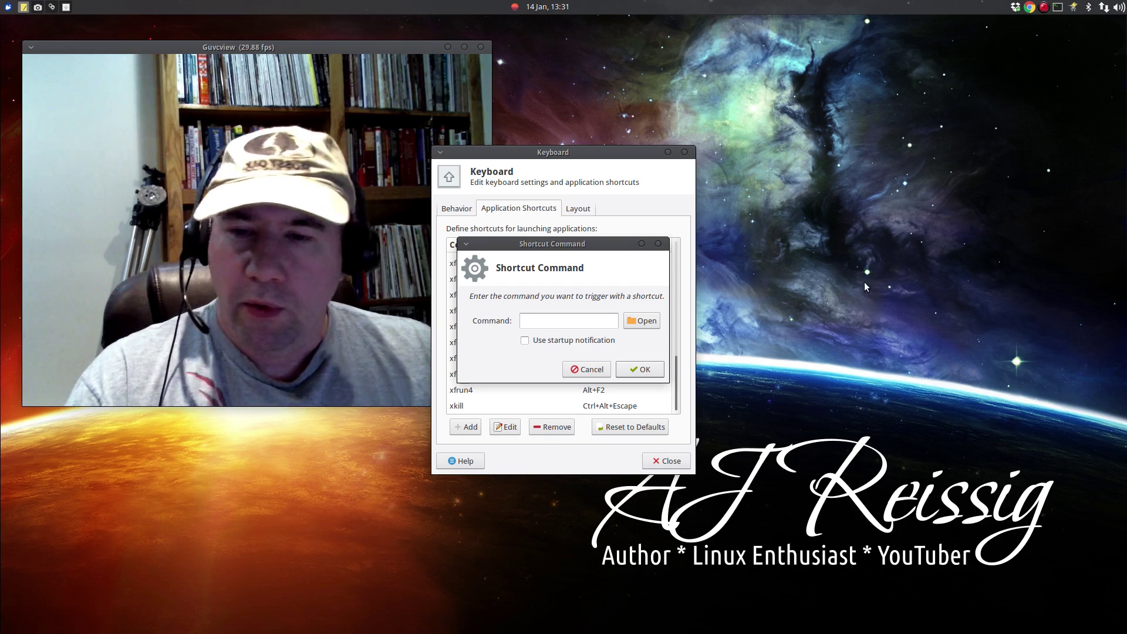
{"action": "right_click", "coordinate": [570, 324]}
{"action": "left_click", "coordinate": [595, 357]}
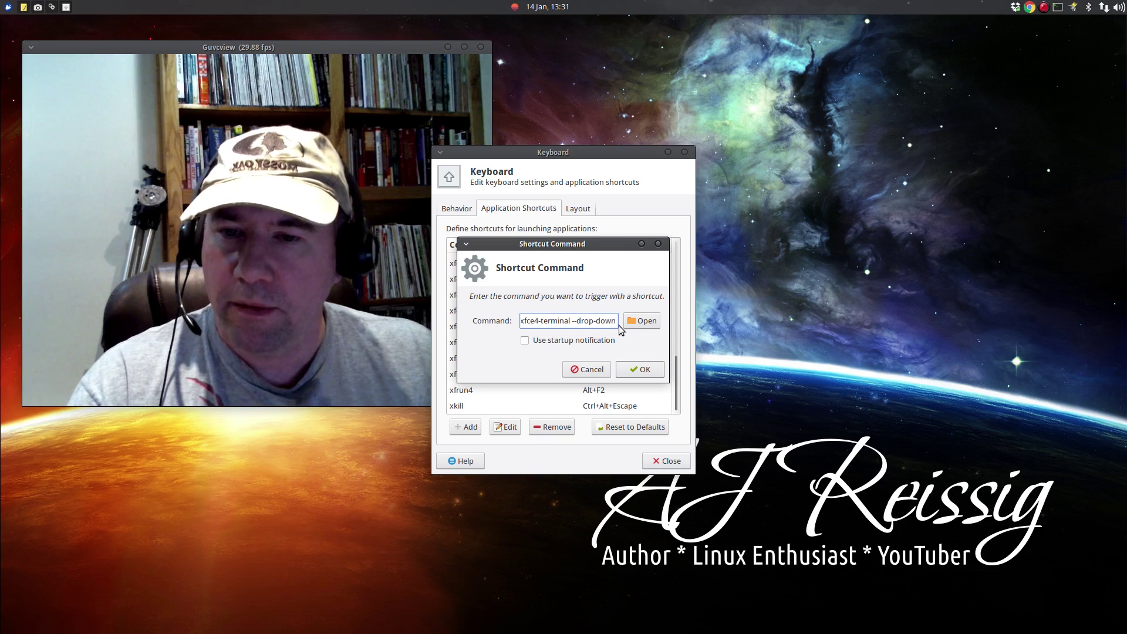
{"action": "left_click", "coordinate": [639, 369]}
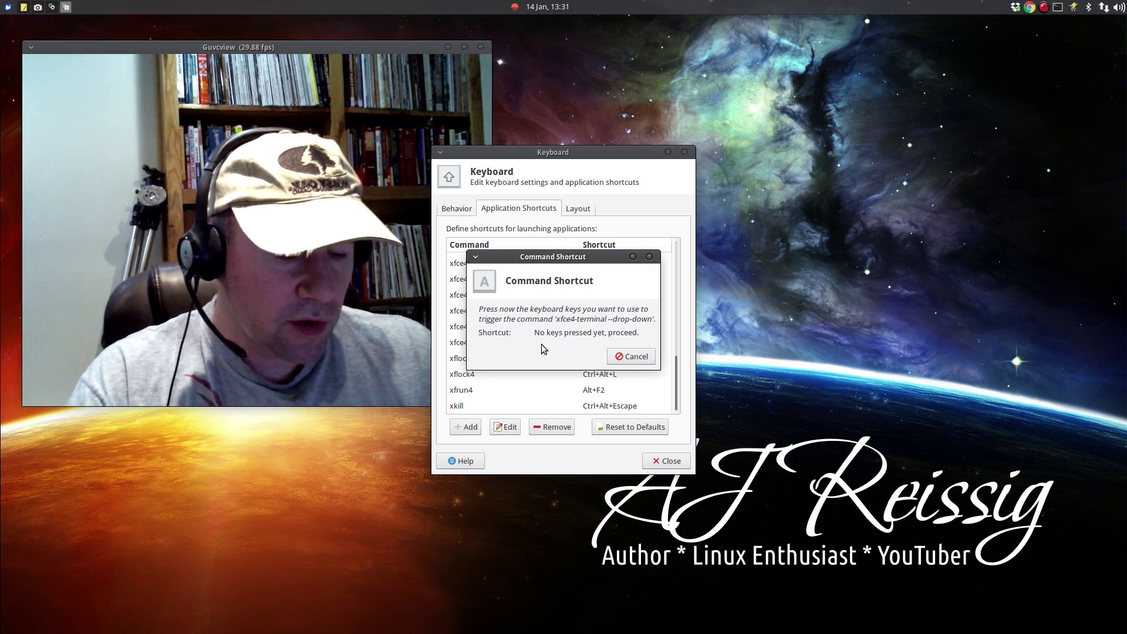
{"action": "key", "text": "F12"}
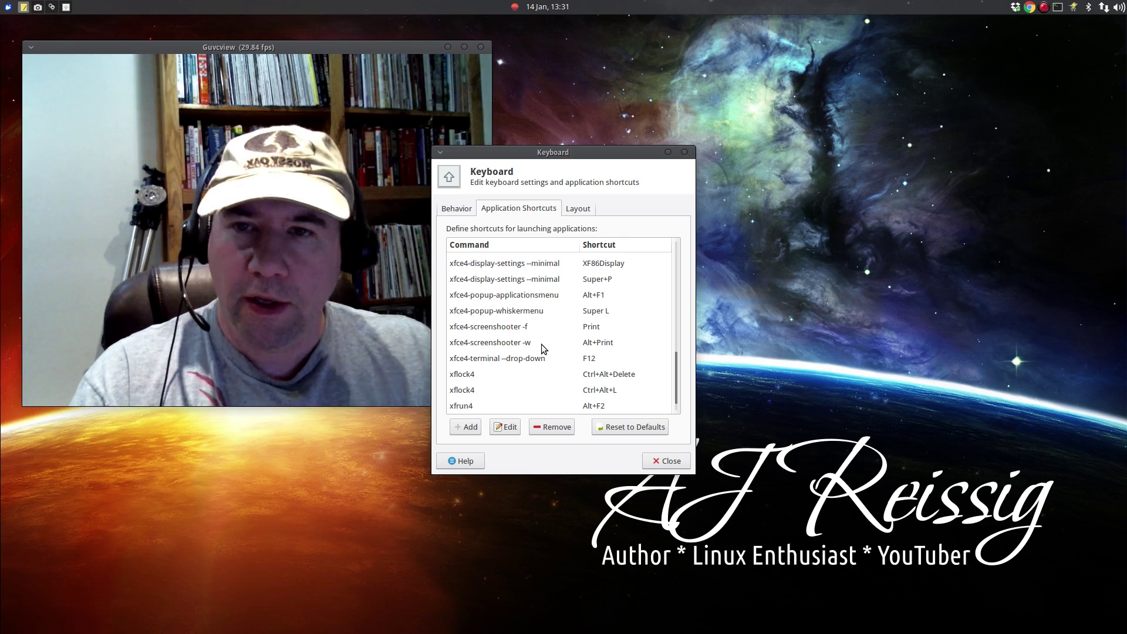
Step: Show and hide the drop-down terminal with F12, then close the Keyboard settings window
{"action": "key", "text": "F12"}
{"action": "key", "text": "F12"}
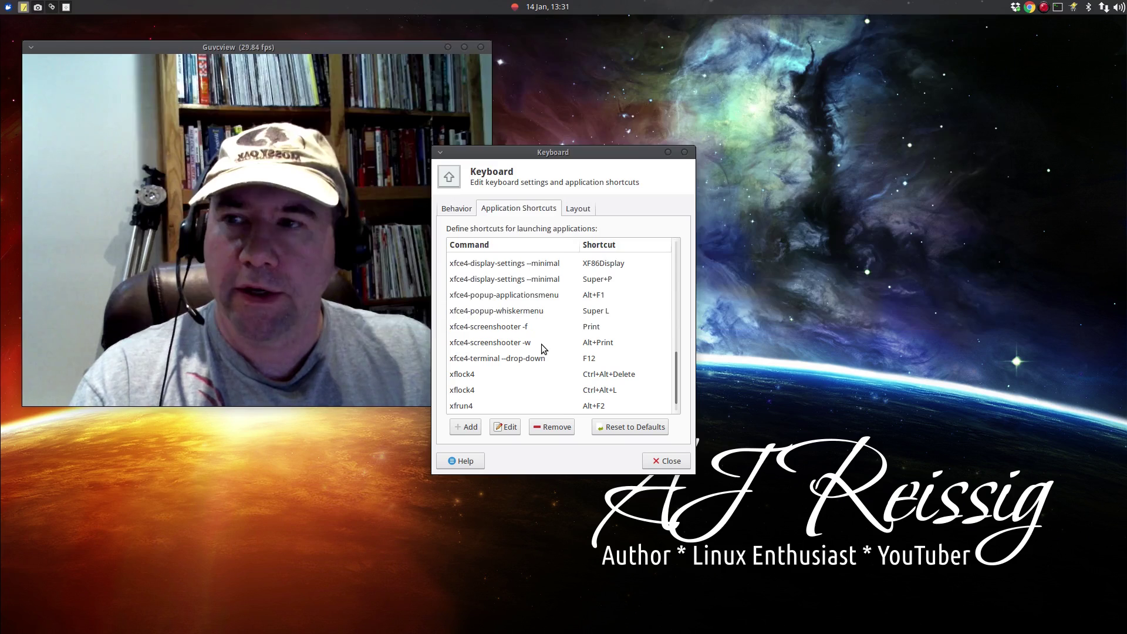
{"action": "key", "text": "F12"}
{"action": "key", "text": "F12"}
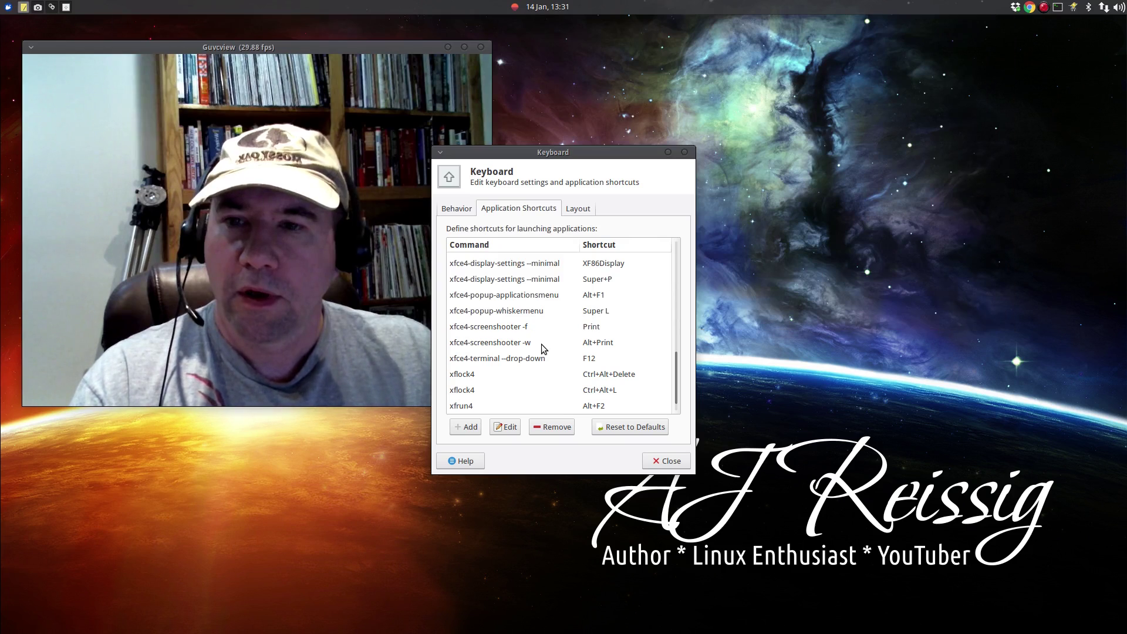
{"action": "left_click", "coordinate": [669, 460]}
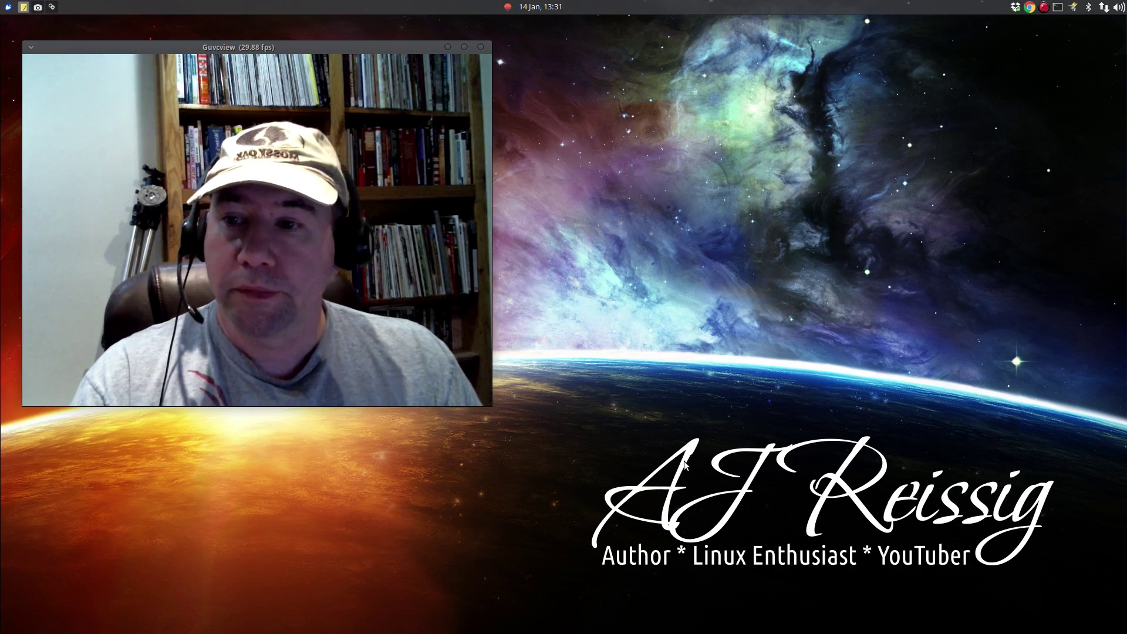